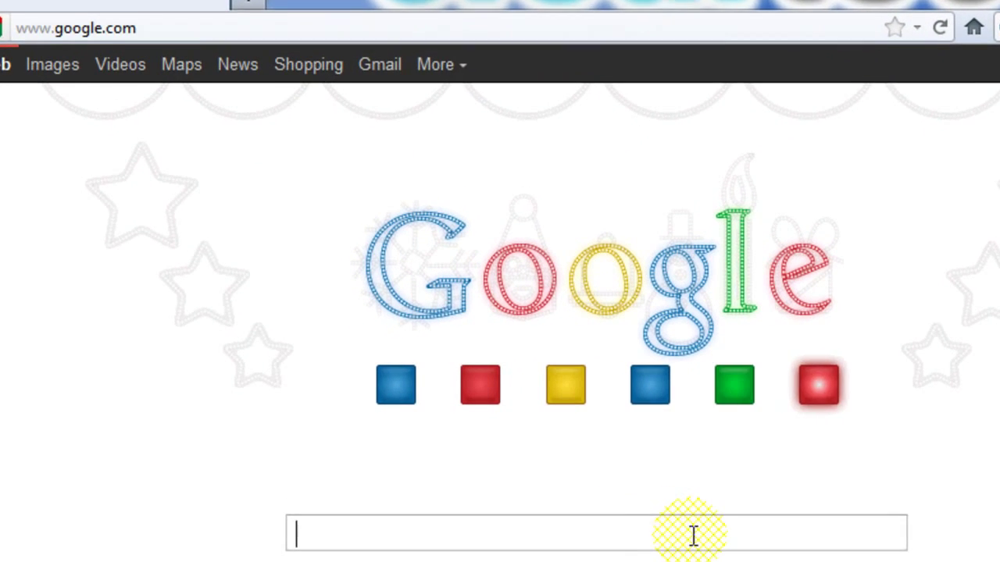
Search Google for 'game booster'.
text(game b)
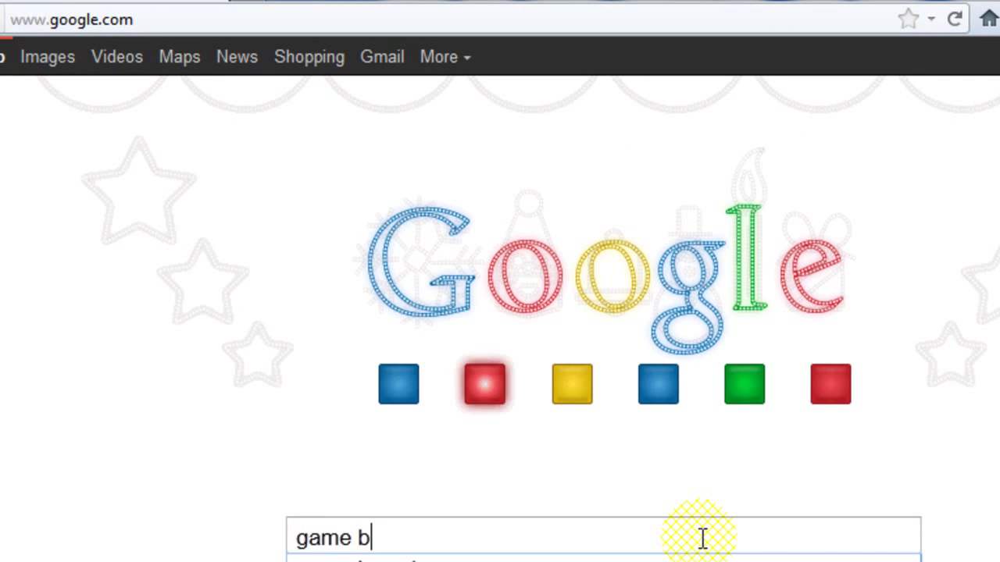
text(ooster)
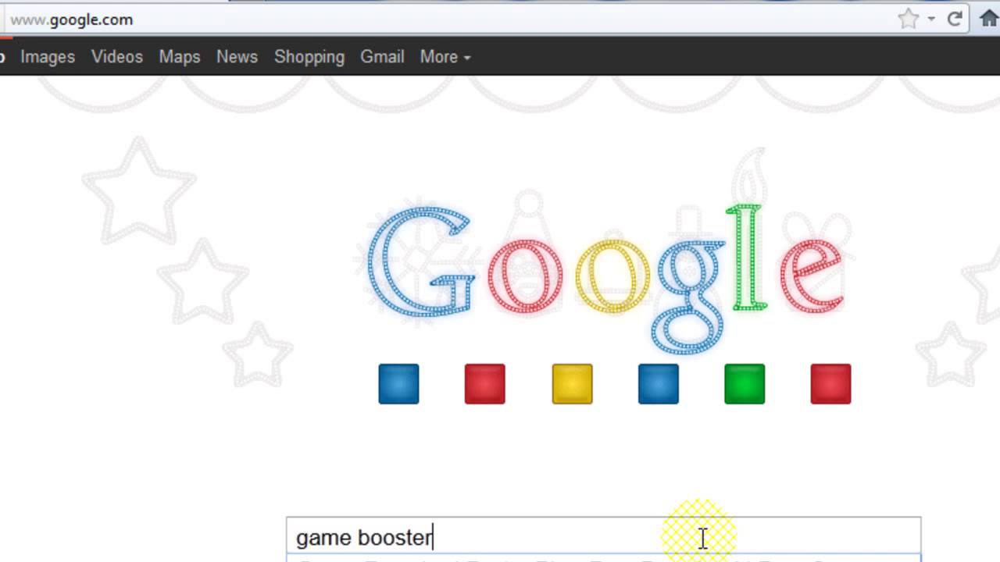
key(Return)
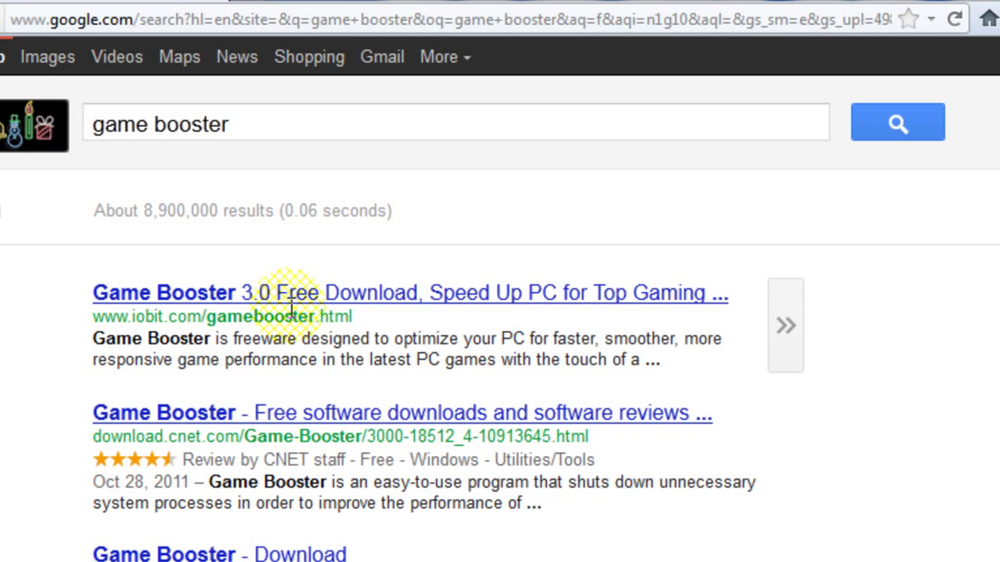
Open the iobit.com Game Booster page and save the gb3-setup.exe installer.
click(332, 297)
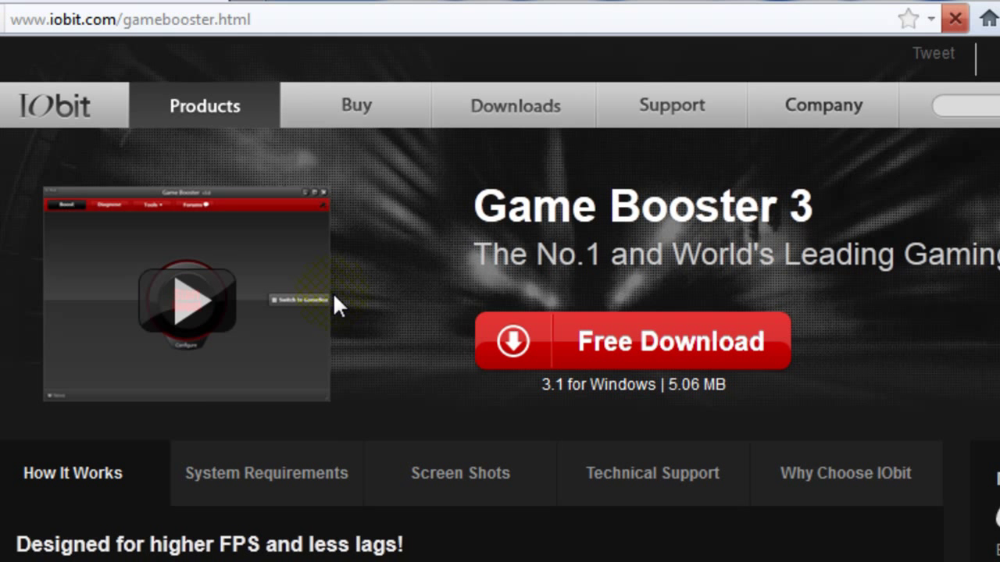
click(647, 336)
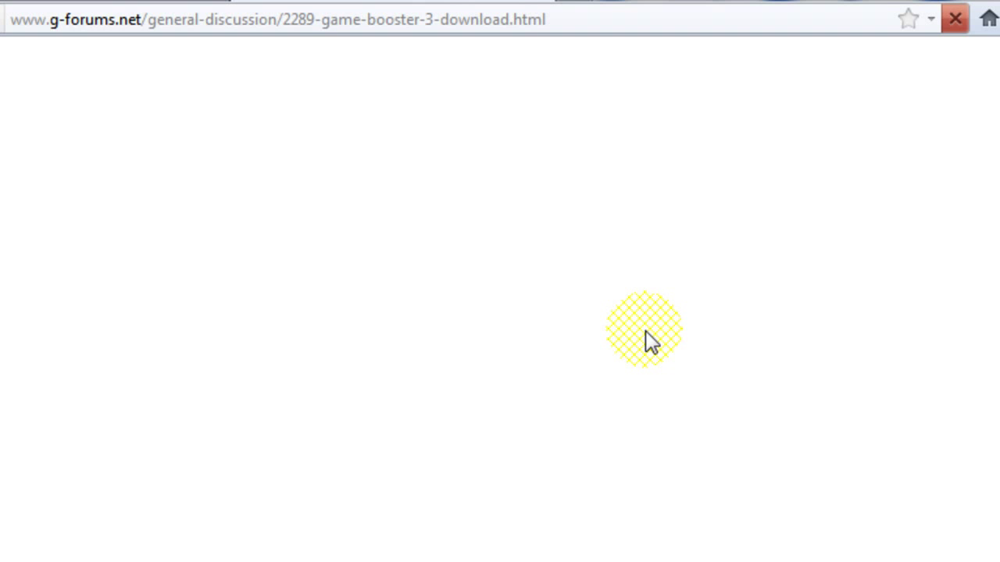
scroll(598, 441, down, 3)
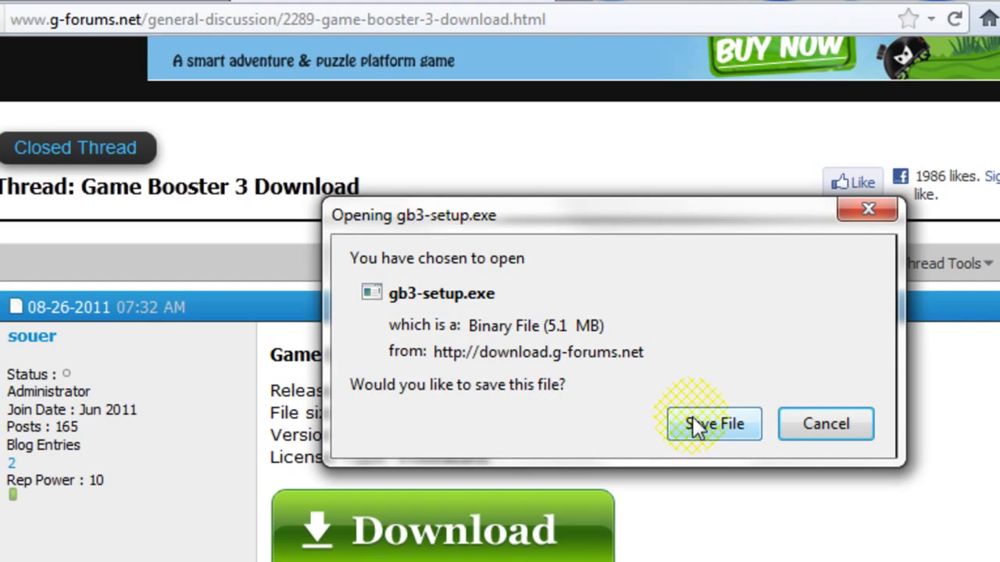
click(691, 422)
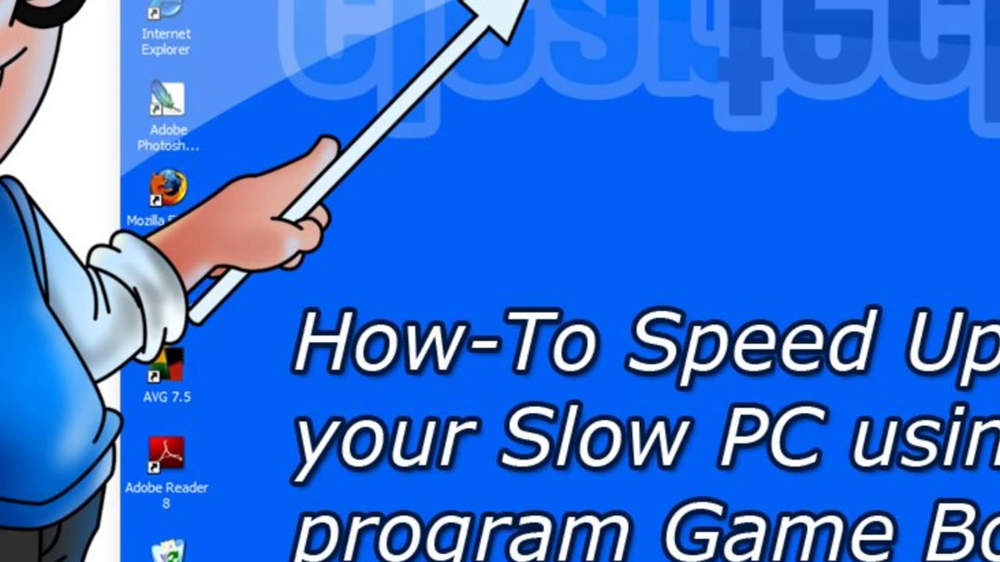
Run gb3-setup, accept the license and default folder, and install without the favorites entry.
drag(4, 258, 592, 203)
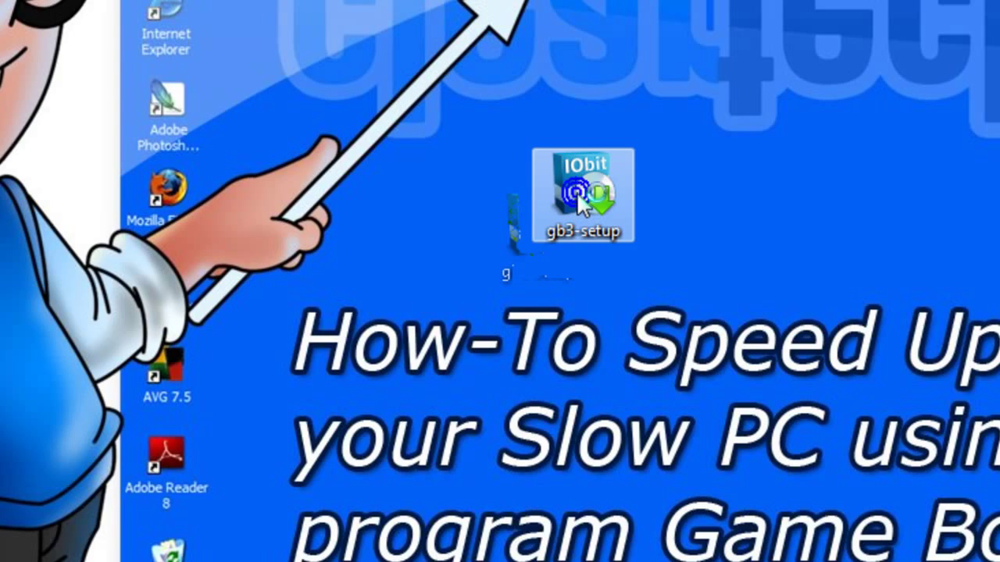
double_click(576, 191)
click(674, 323)
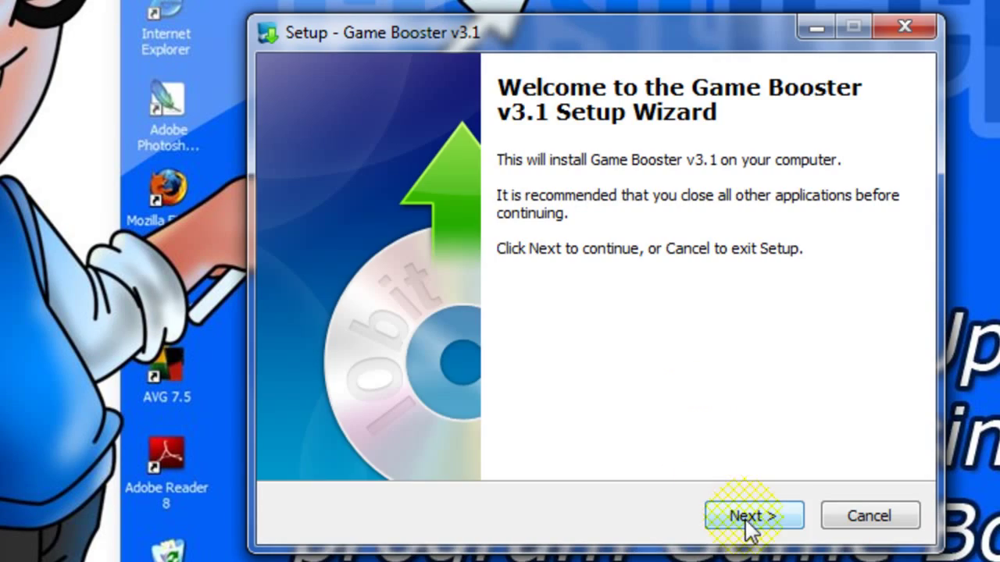
click(748, 522)
click(746, 521)
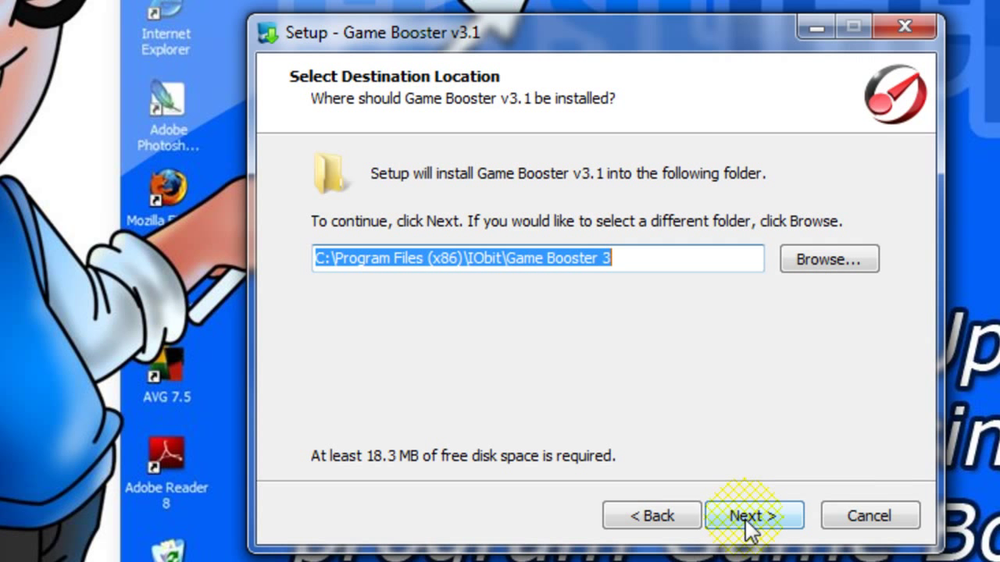
click(747, 522)
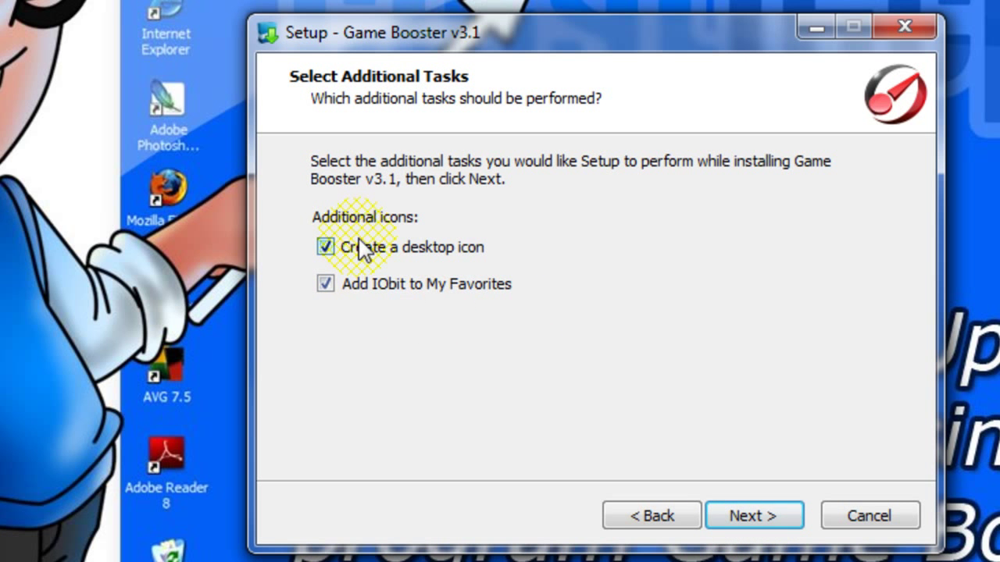
click(325, 284)
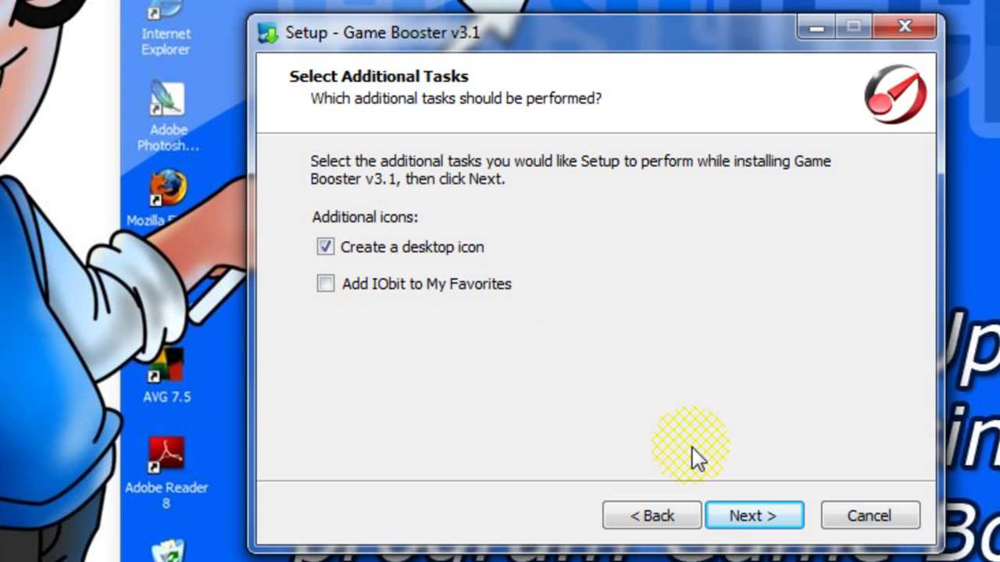
click(754, 522)
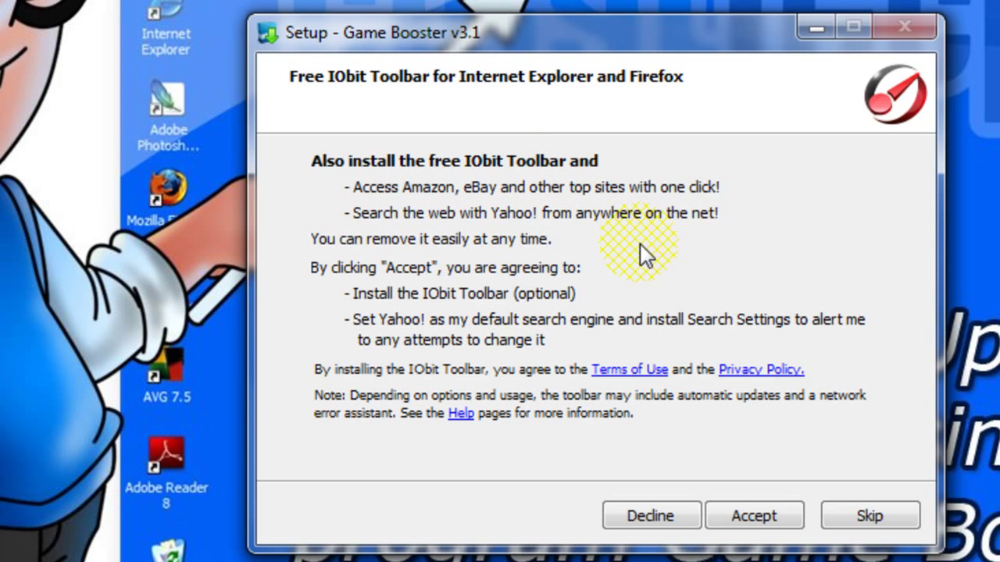
Decline the IObit toolbar, the Smart Defrag, Malware Fighter and SystemCare offers, and post-setup launch.
click(649, 522)
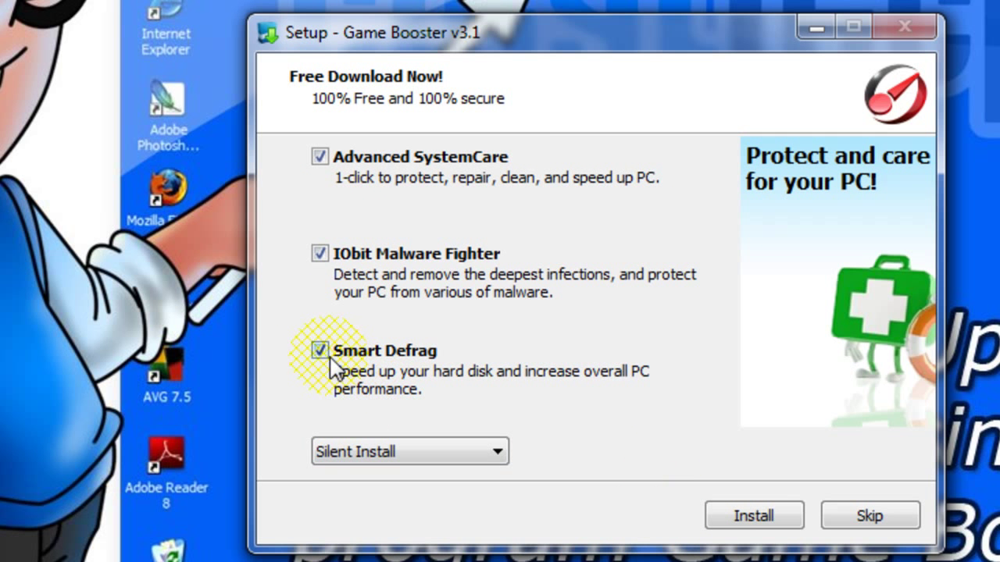
click(320, 351)
click(321, 253)
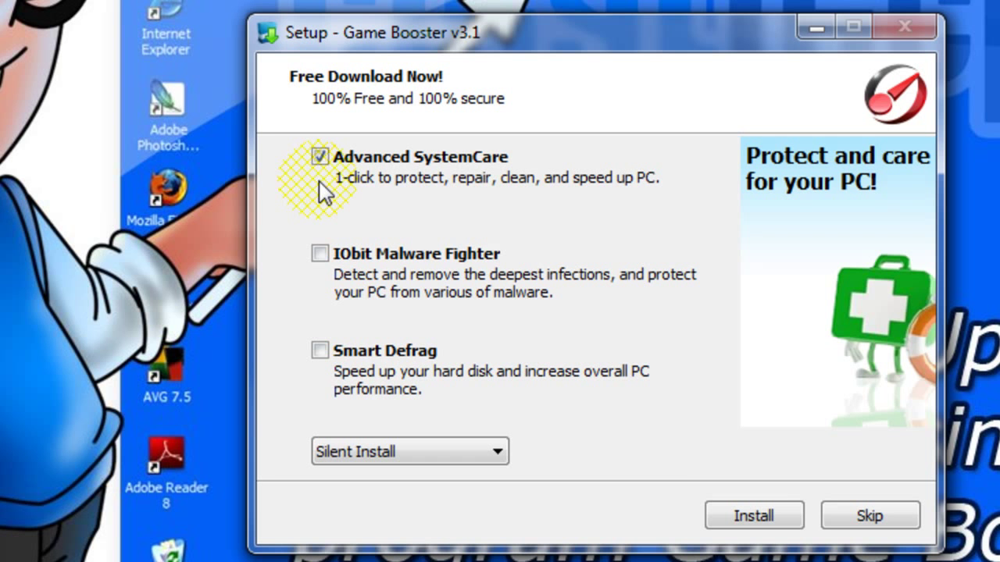
click(320, 157)
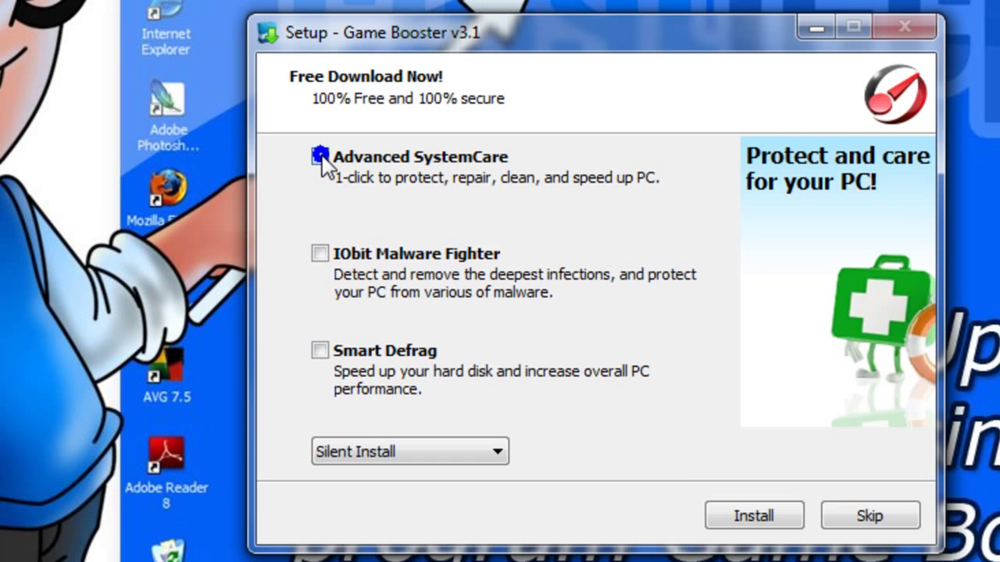
click(875, 519)
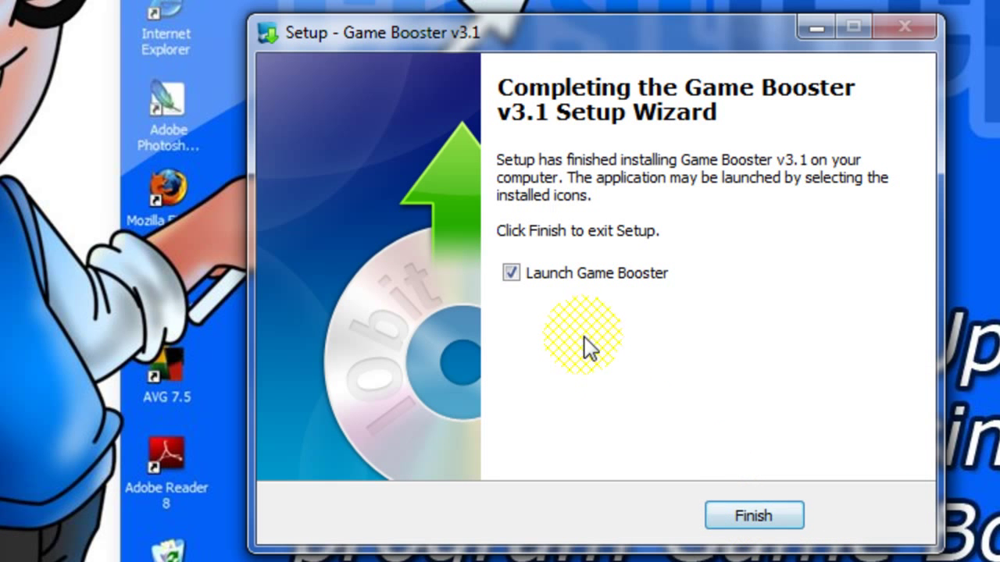
click(513, 275)
Finish setup, move the Game Booster 3 and Gaming Mode shortcuts mid-desktop, and launch Game Booster 3.
click(787, 521)
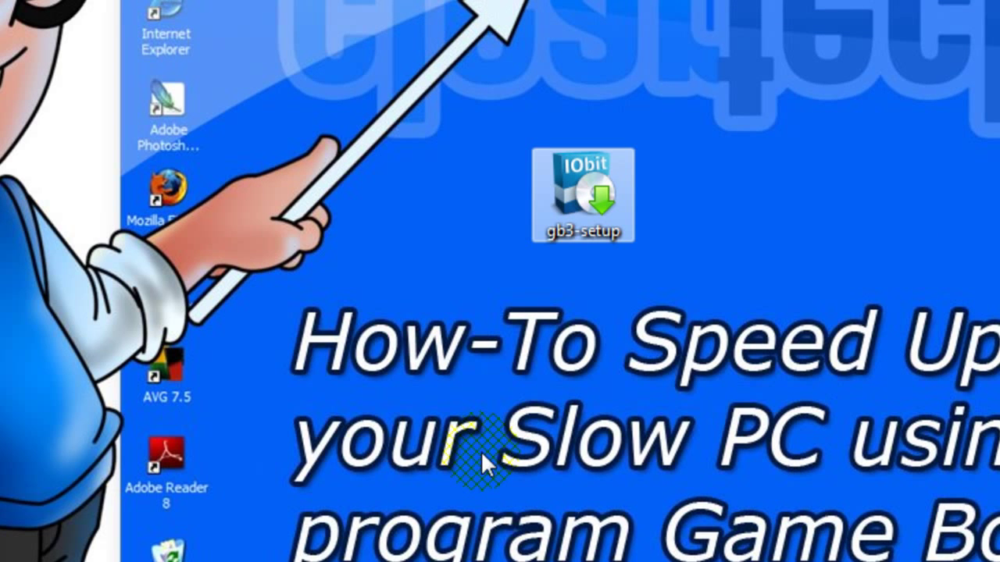
drag(79, 109, 574, 341)
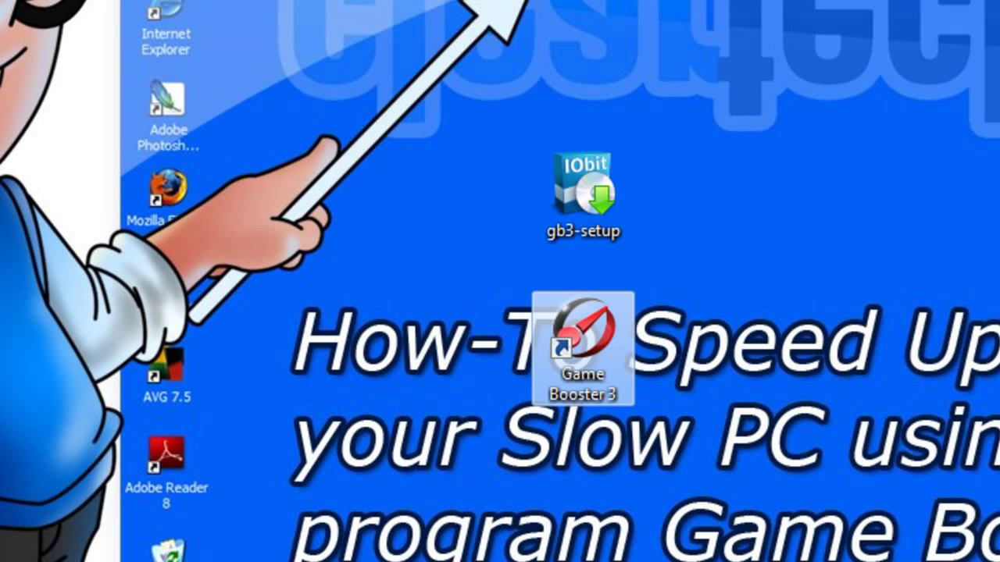
drag(93, 299, 686, 228)
double_click(589, 200)
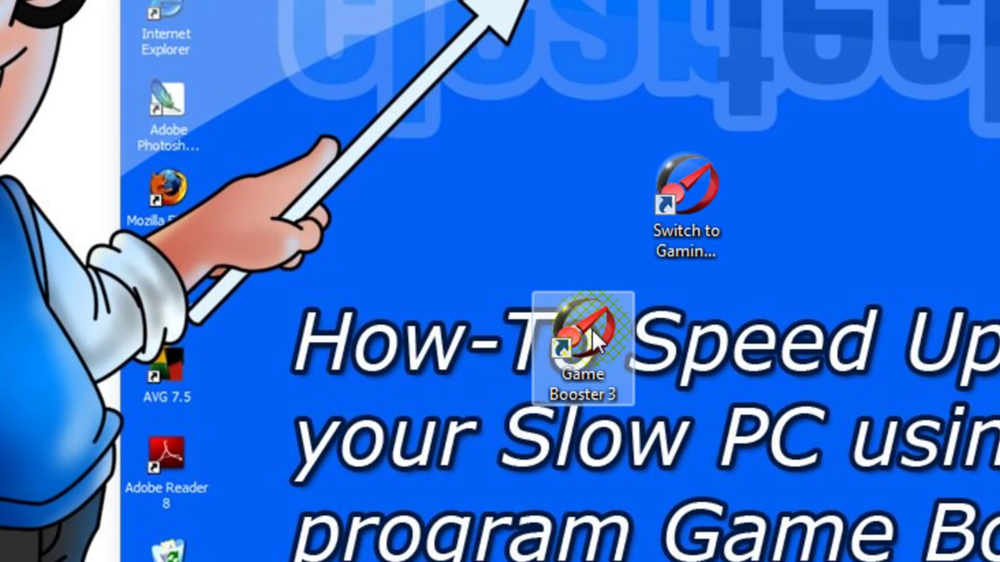
drag(582, 328, 554, 175)
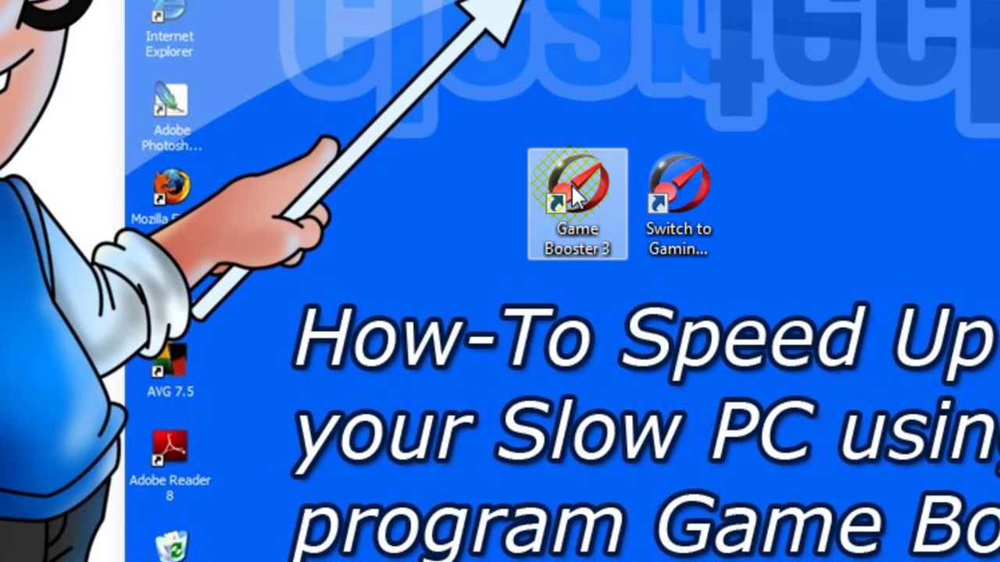
double_click(577, 195)
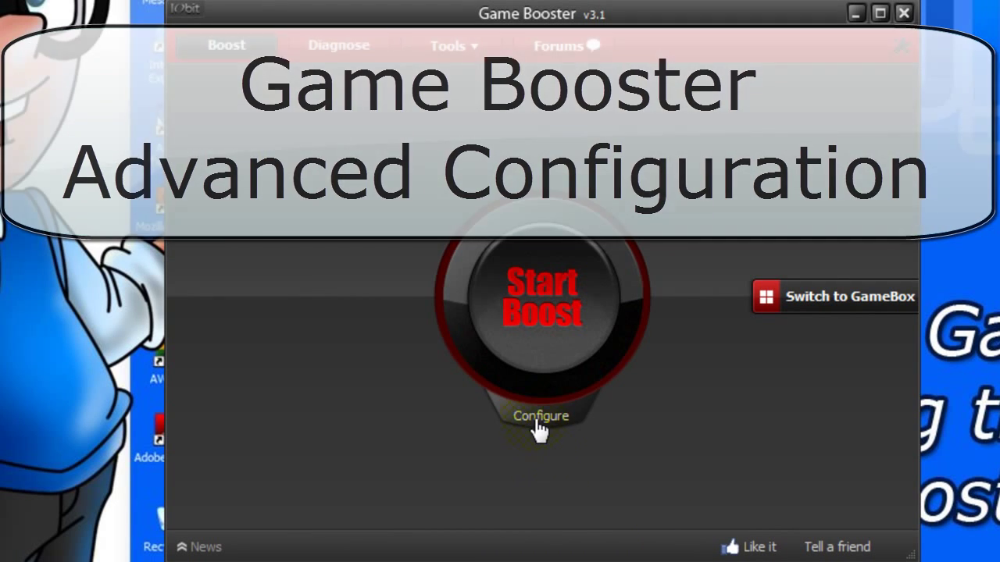
Show Game Booster's Configure list of processes, services and other items to stop when boosting.
click(539, 420)
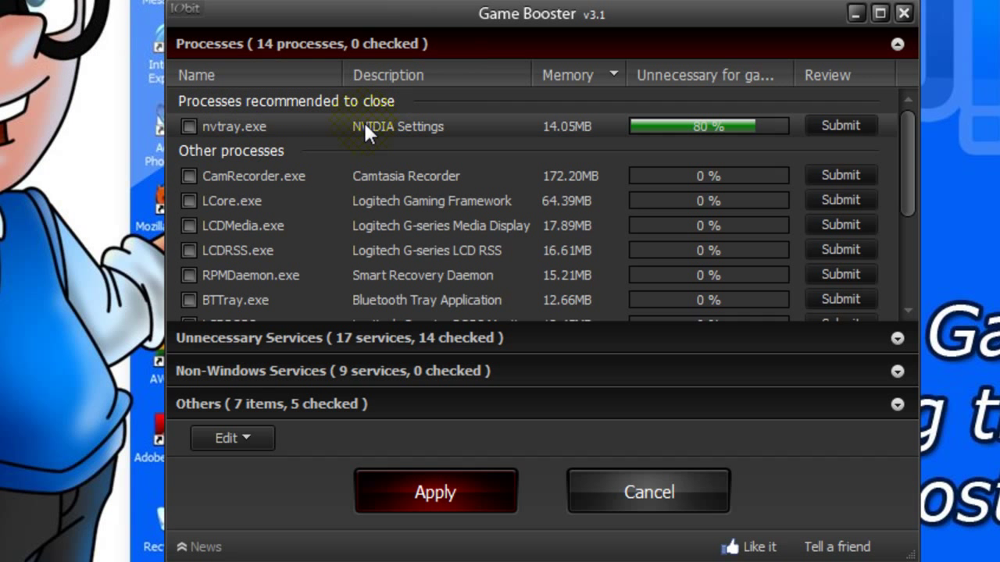
drag(907, 142, 909, 165)
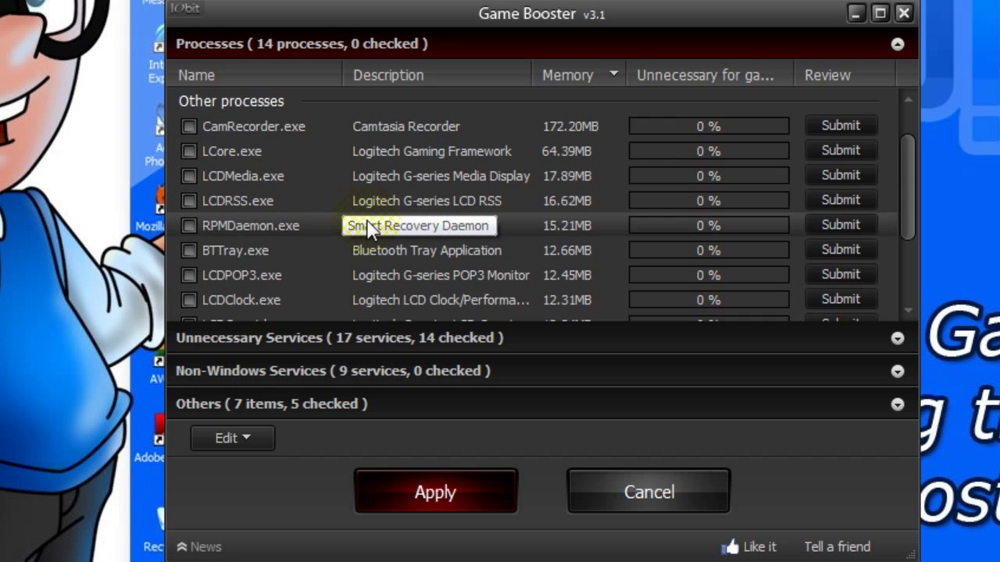
Mark RPMDaemon.exe, BTTray.exe and nusb3mon.exe to close while boosting, then expand Unnecessary Services.
click(192, 222)
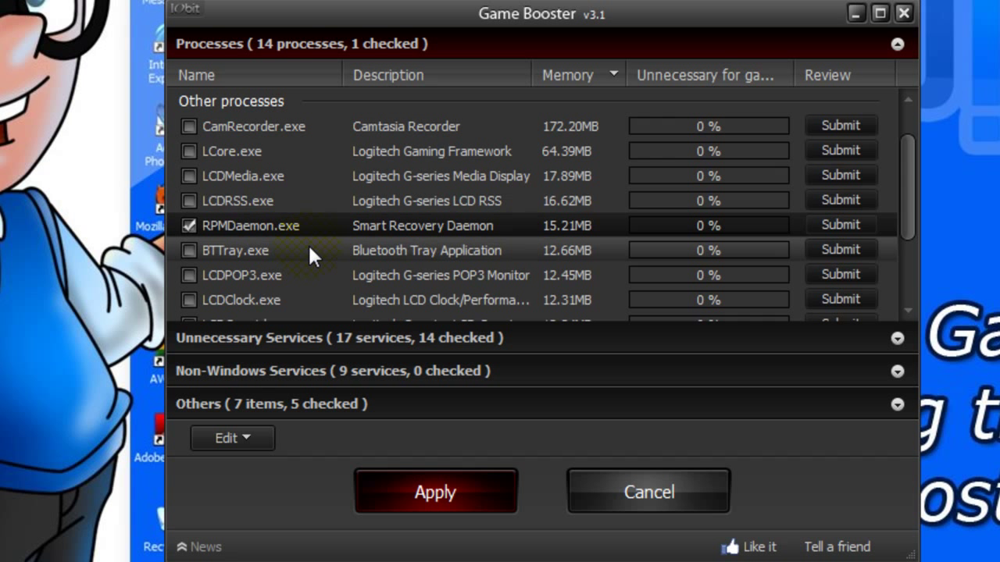
click(189, 250)
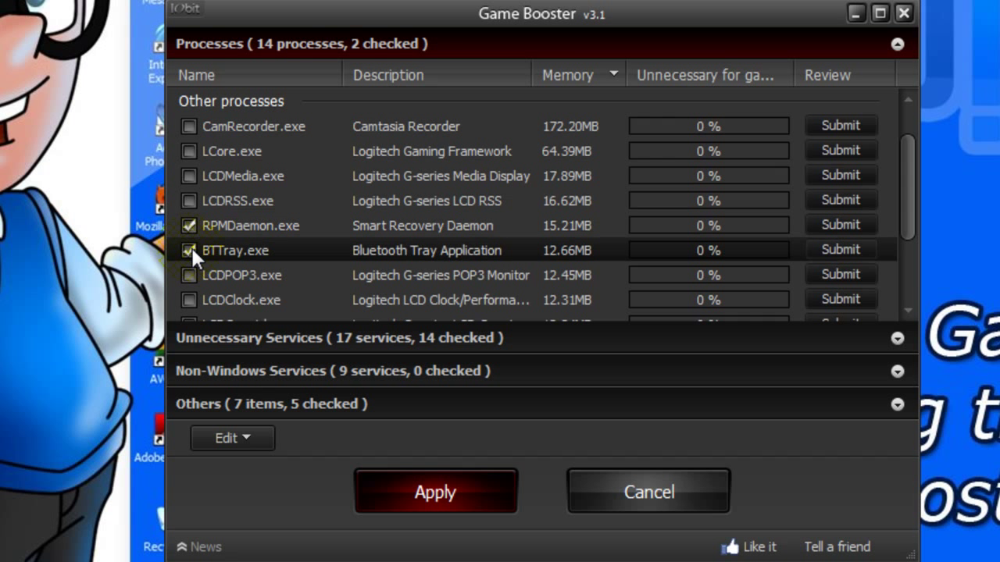
drag(906, 168, 909, 218)
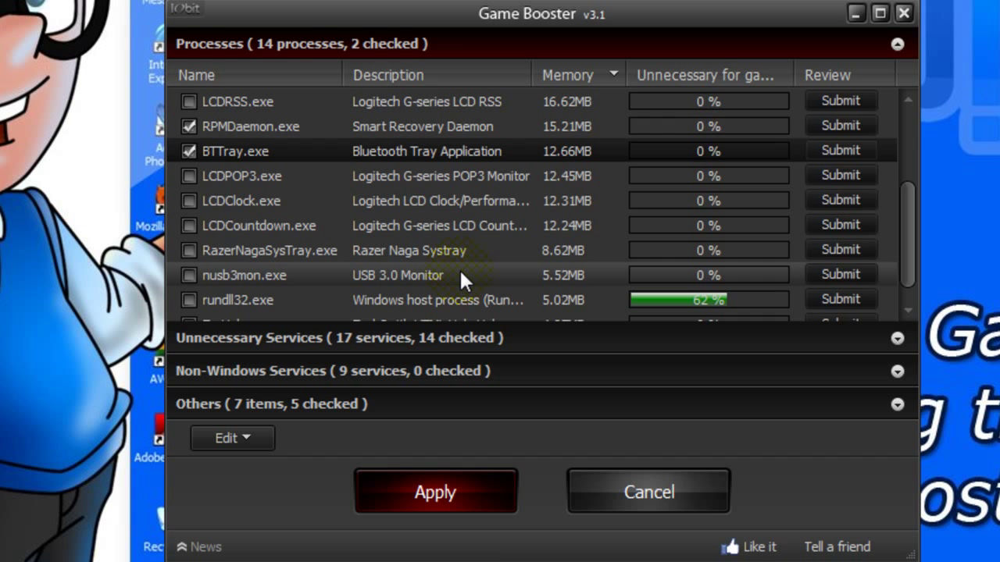
click(190, 273)
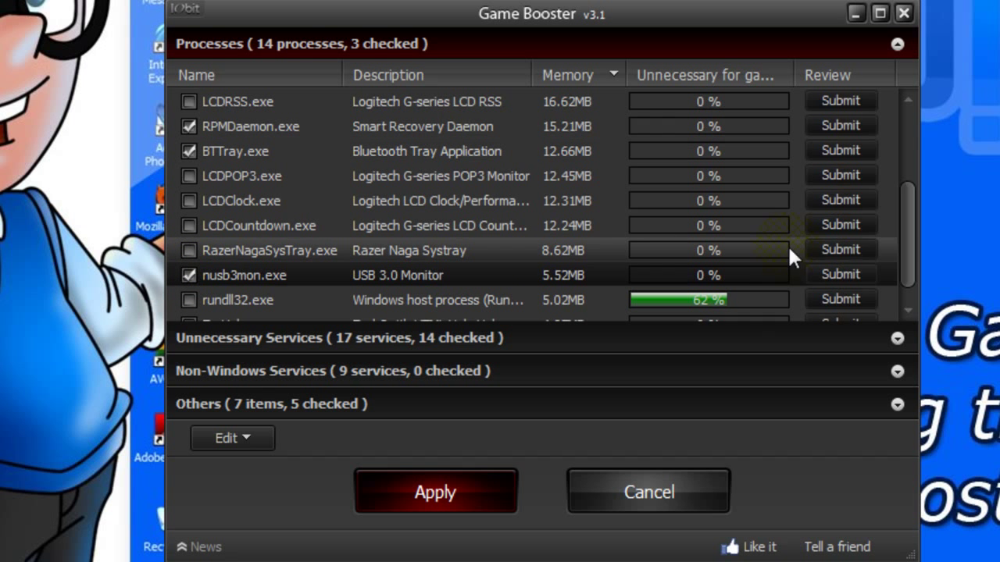
scroll(906, 214, down, 1)
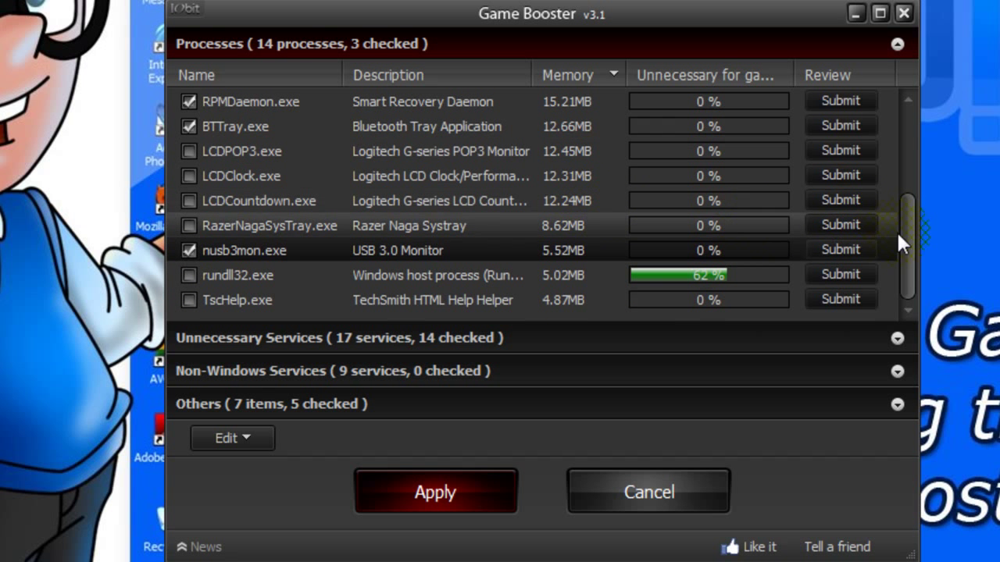
scroll(906, 226, up, 3)
drag(906, 222, 907, 162)
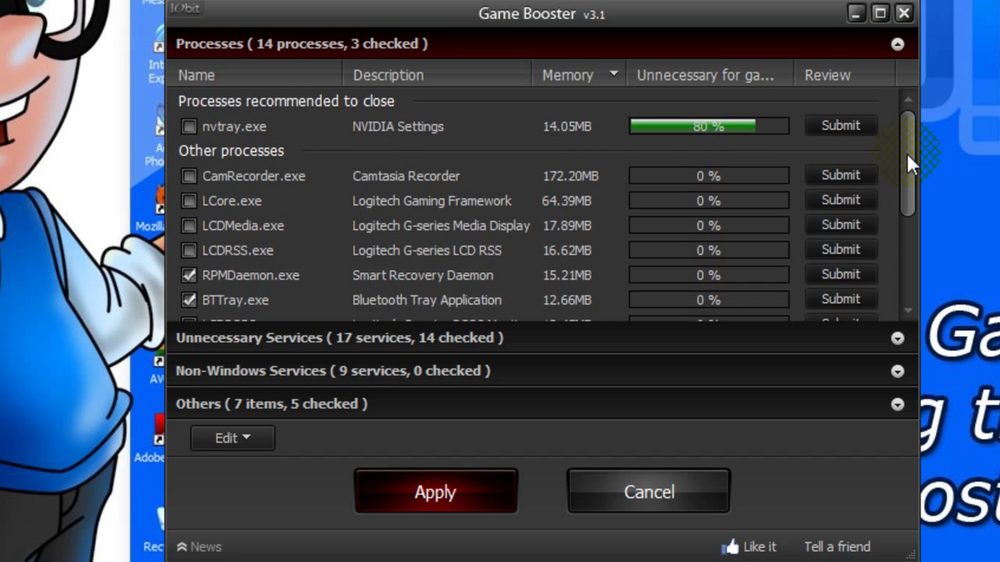
drag(905, 150, 911, 247)
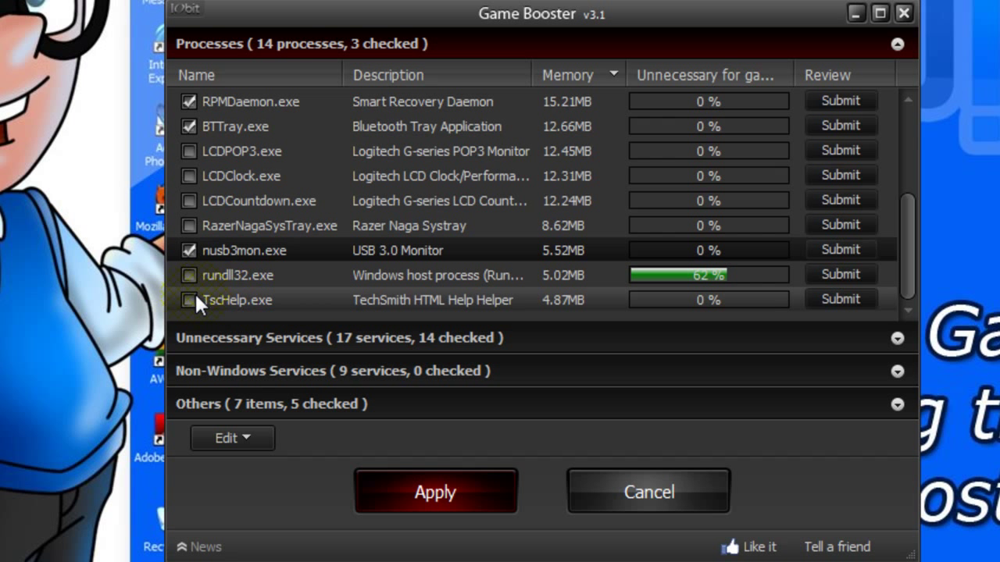
click(257, 338)
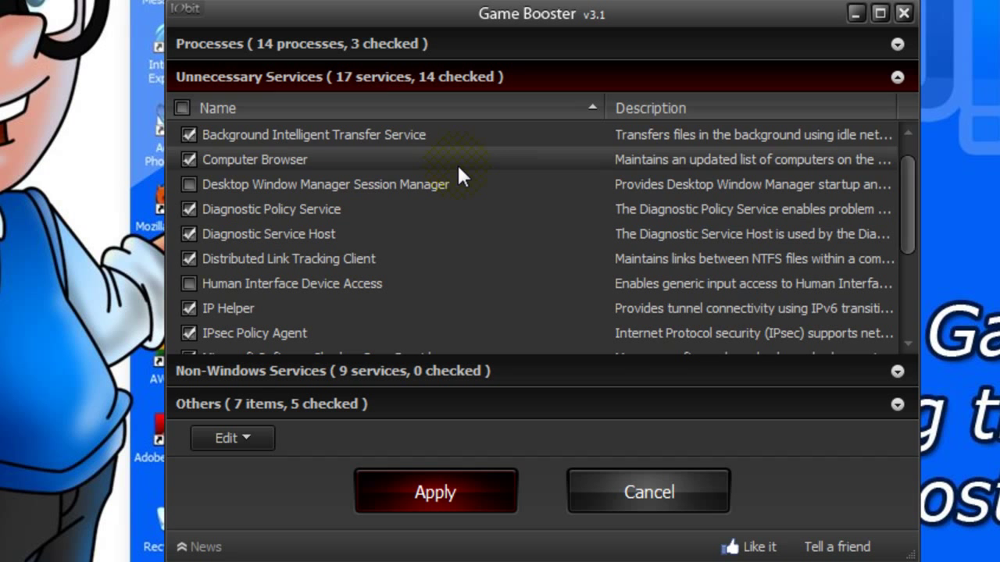
Tick the Themes service (15 of 17 checked) and expand Non-Windows Services.
drag(911, 183, 912, 204)
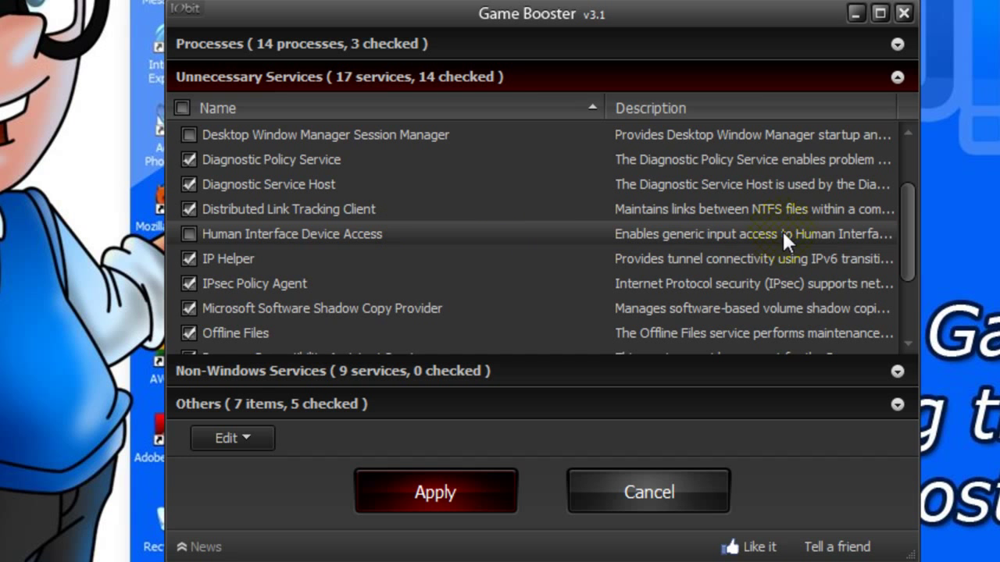
drag(902, 205, 906, 257)
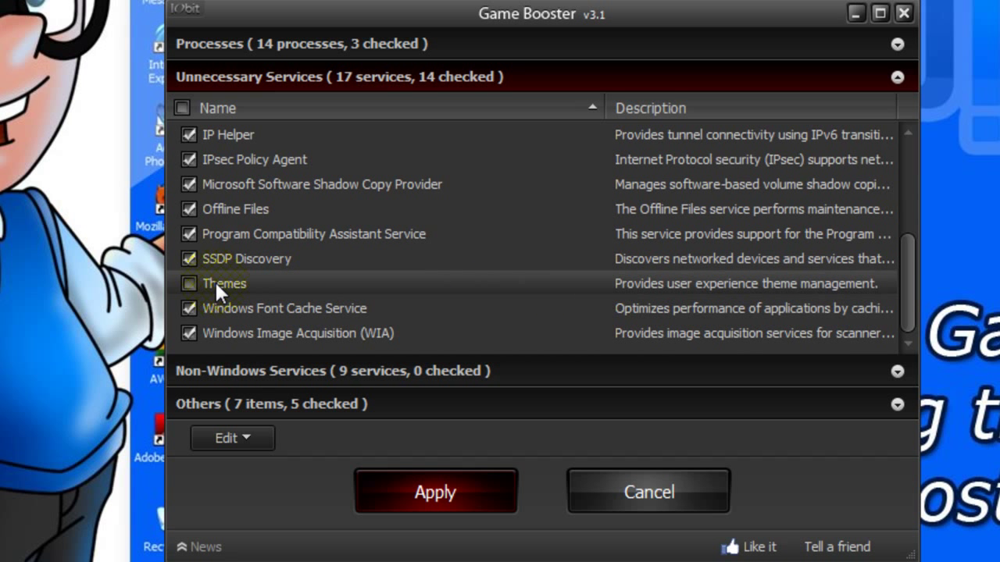
click(189, 283)
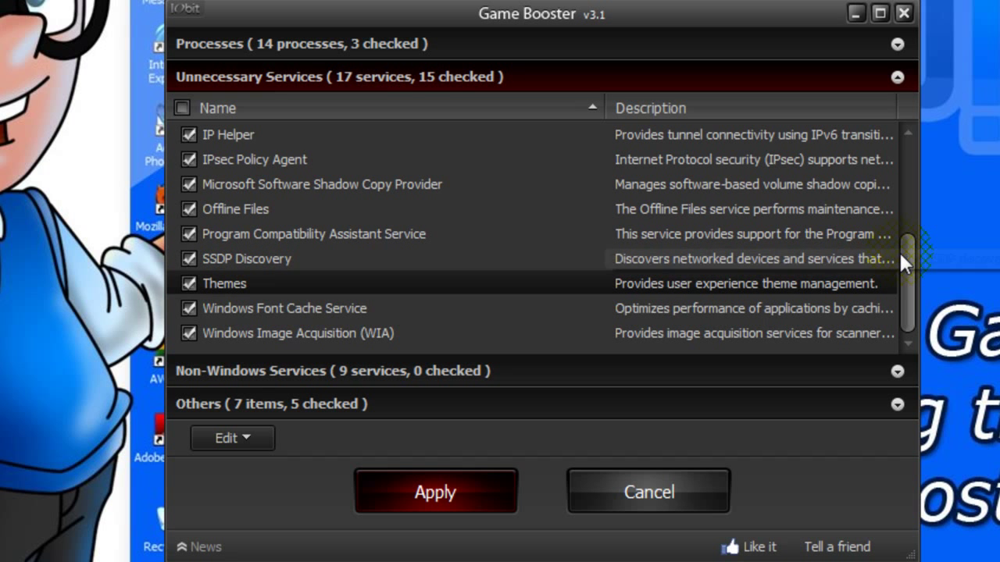
click(403, 367)
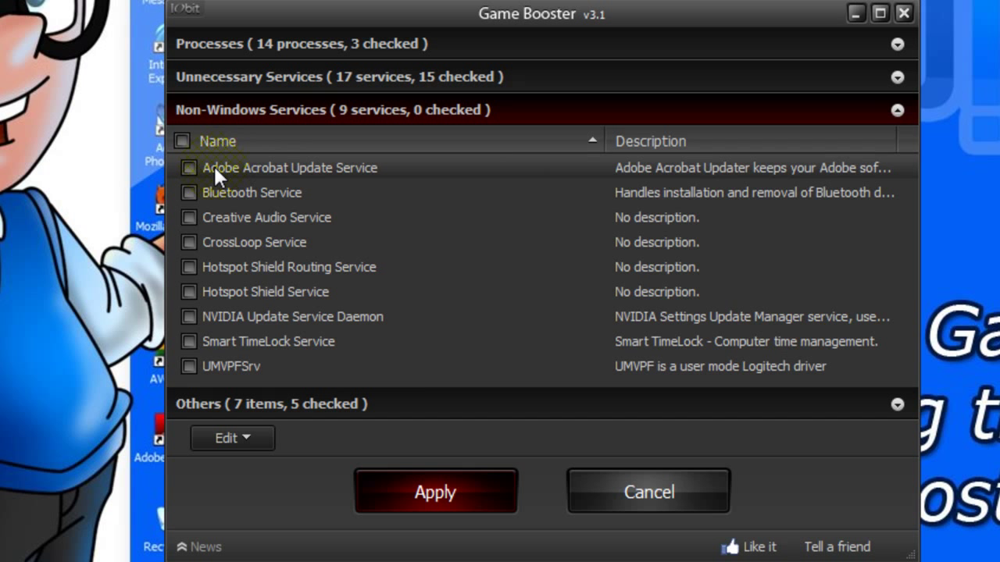
Mark Adobe Acrobat Update, Bluetooth, CrossLoop, both Hotspot Shield and Smart TimeLock services, then expand Others.
click(188, 167)
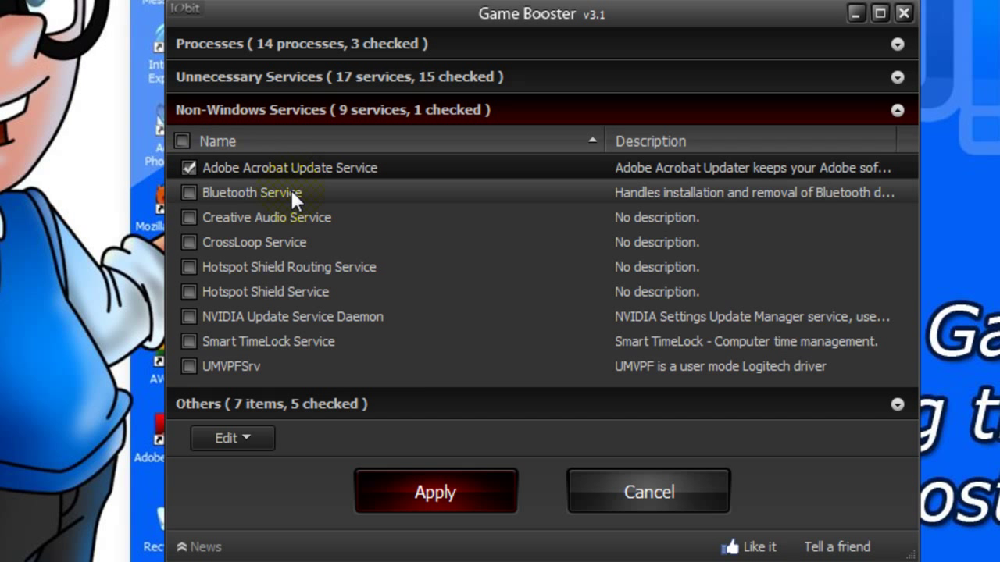
click(189, 192)
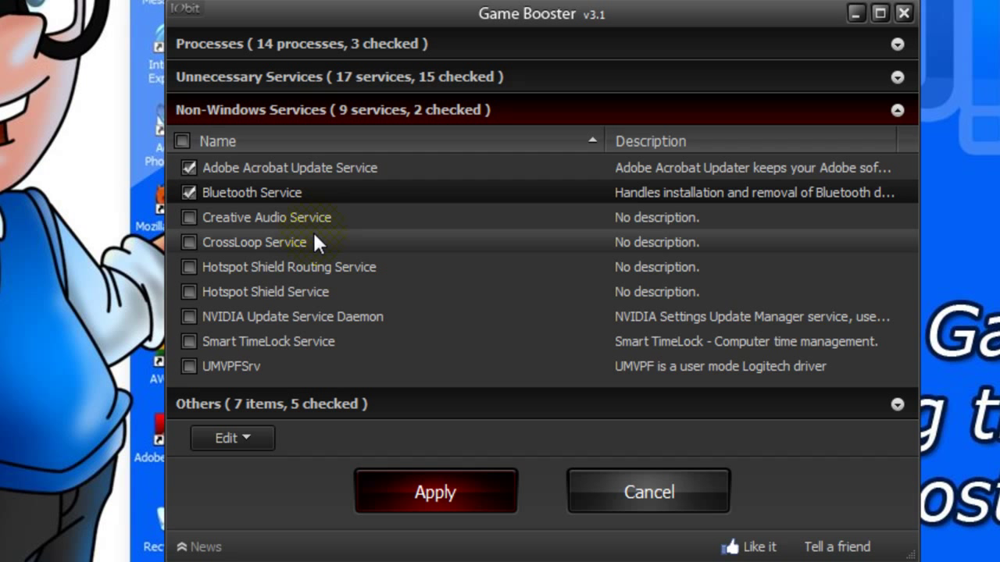
click(190, 239)
click(193, 263)
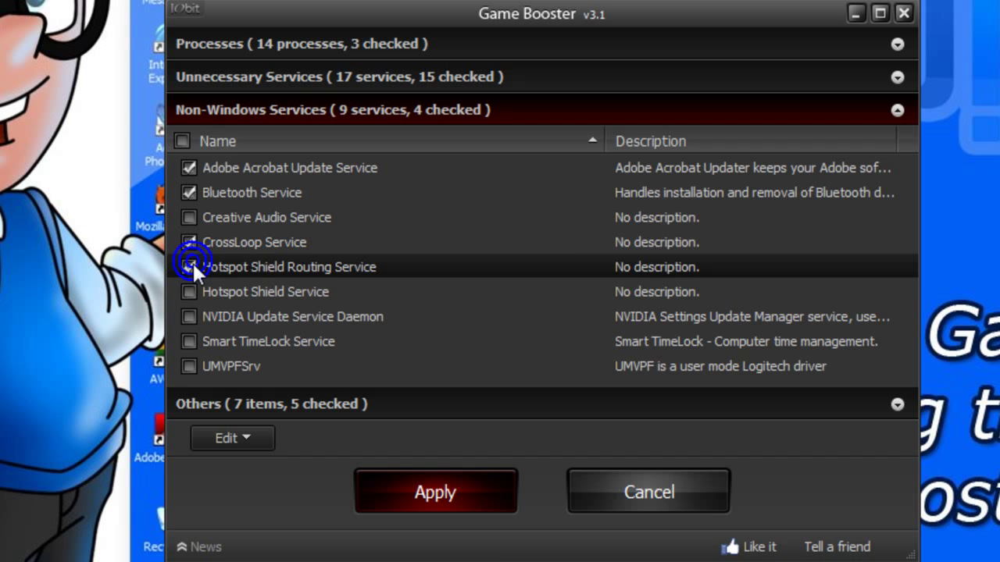
click(189, 289)
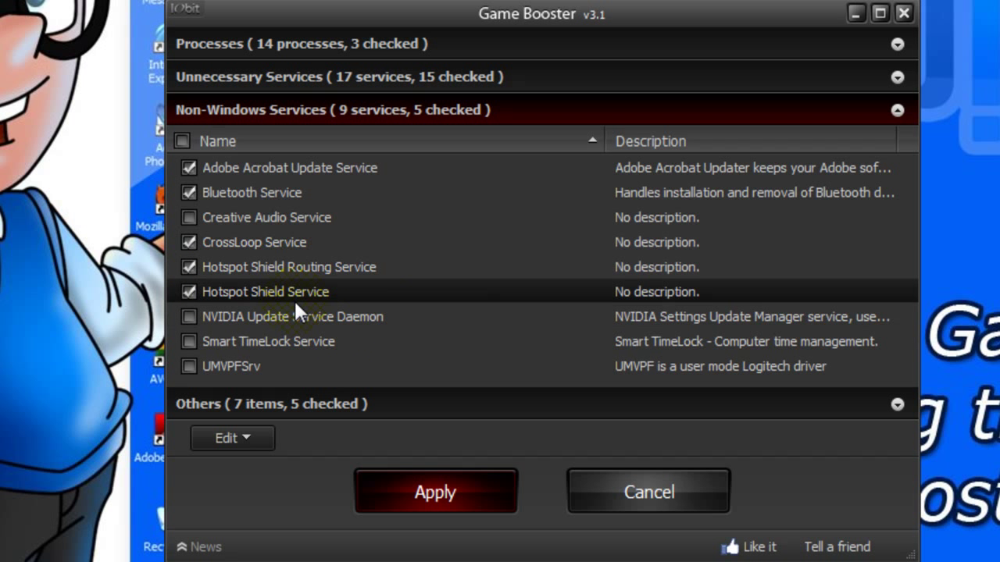
click(192, 342)
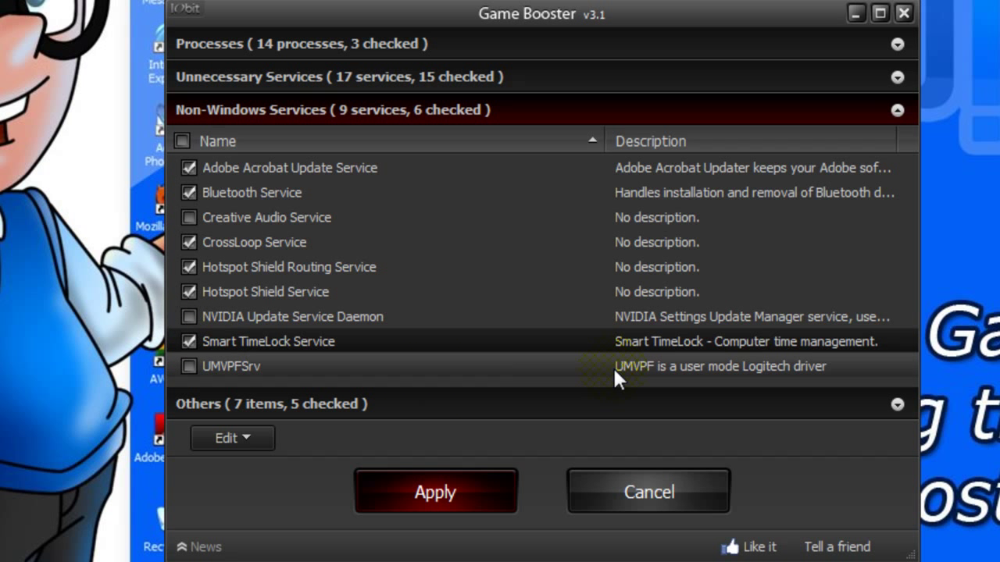
click(411, 407)
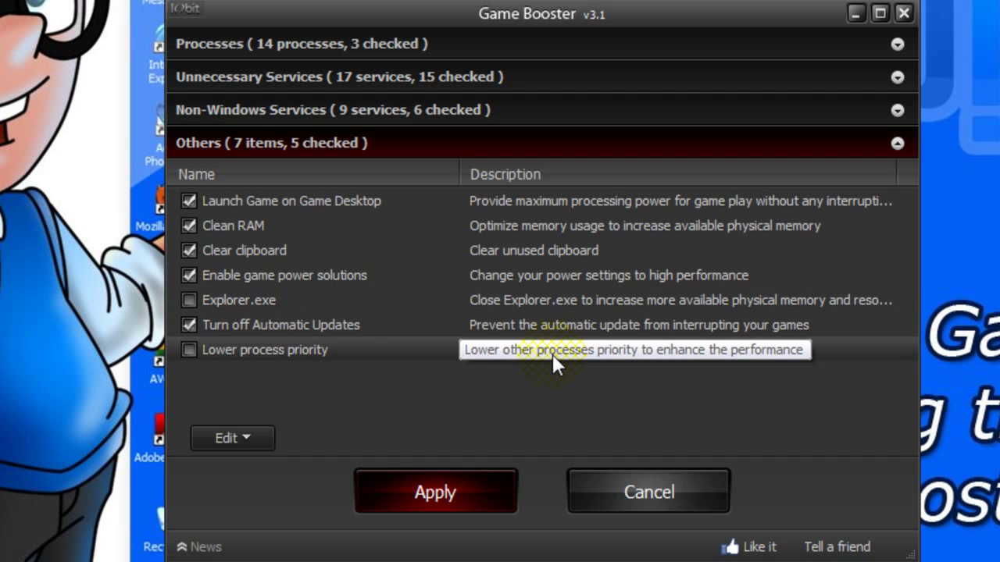
Tick Lower process priority under Others and apply the boost configuration.
click(189, 350)
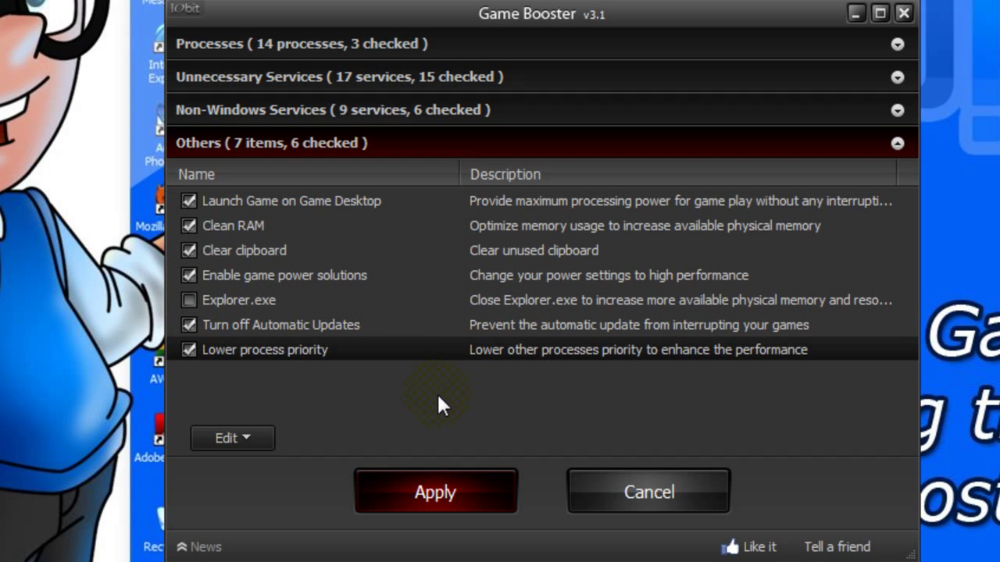
click(435, 491)
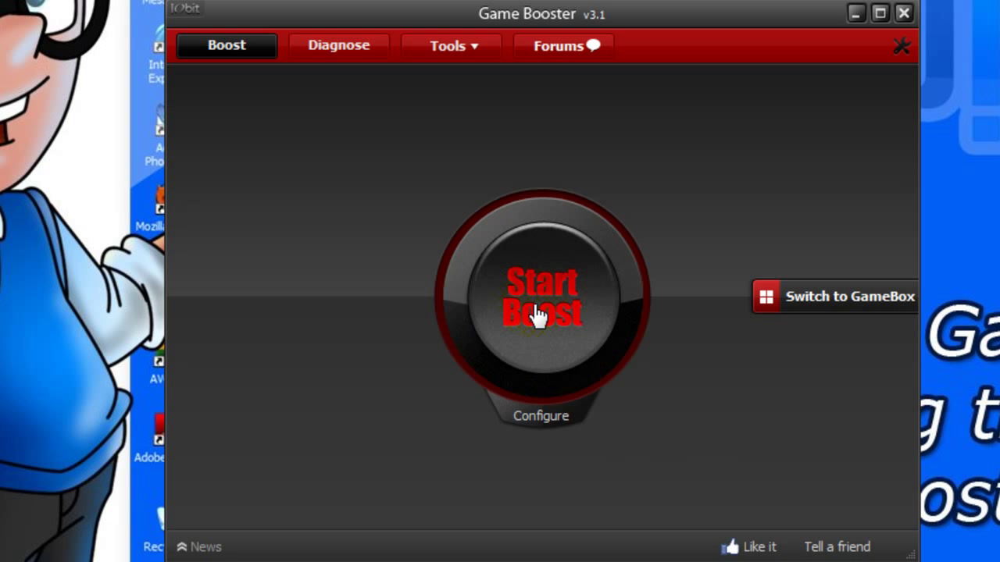
Start the game boost.
click(562, 306)
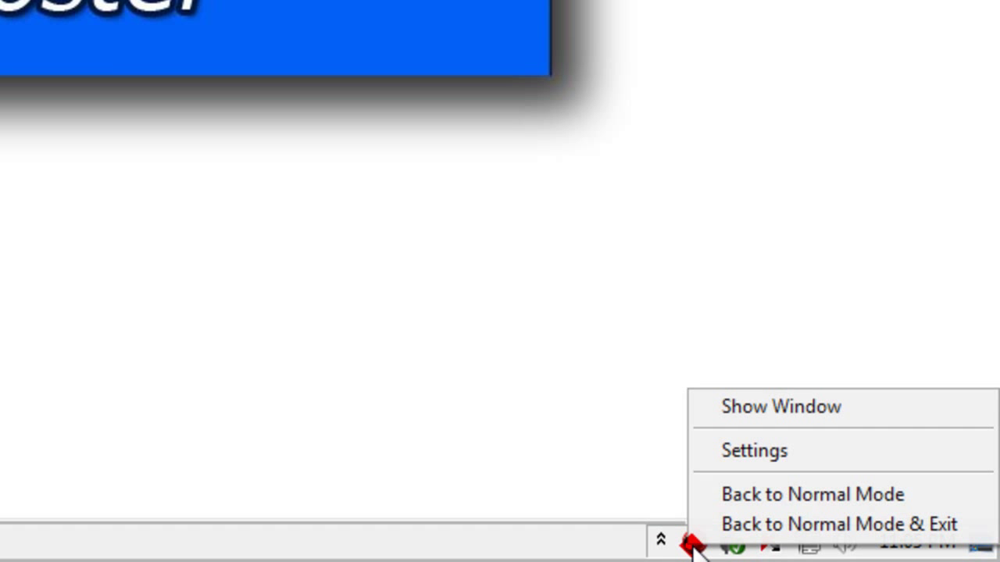
Return the PC to normal mode and exit Game Booster from the tray menu.
click(760, 523)
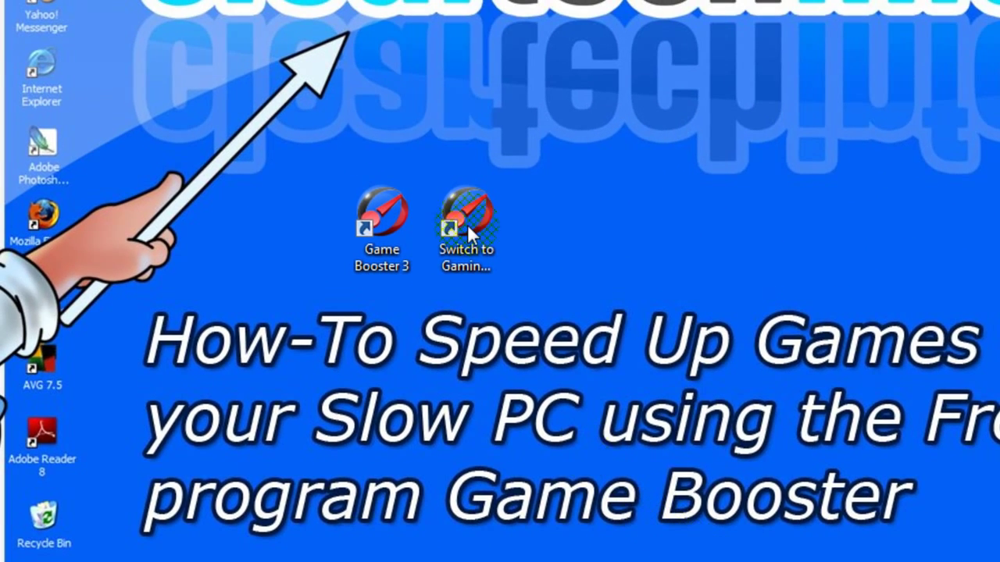
Launch gaming mode with the Switch to Gaming Mode desktop shortcut.
double_click(466, 220)
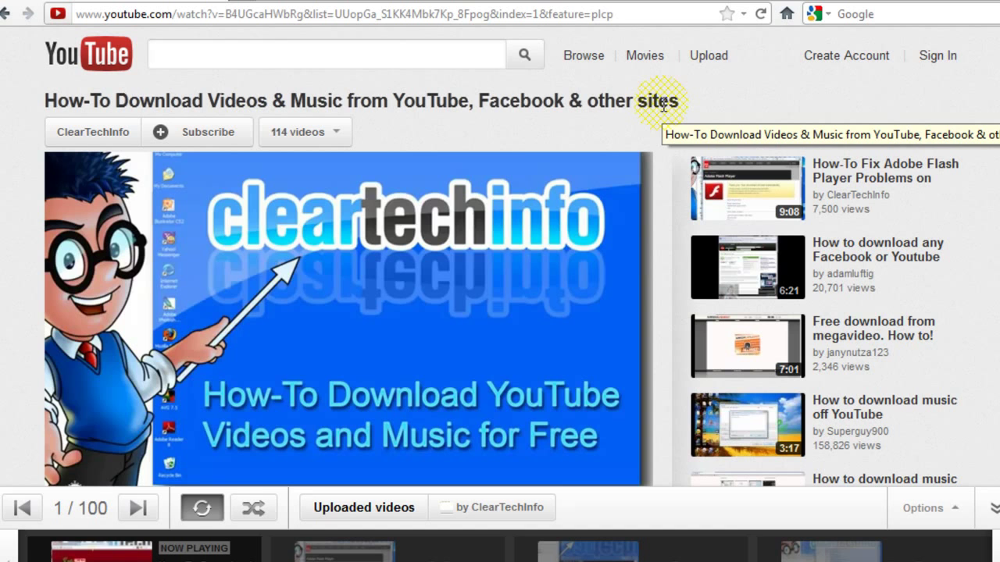
Follow the cleartechinfo.com link in the video description and scroll down to its comment form.
scroll(317, 193, down, 3)
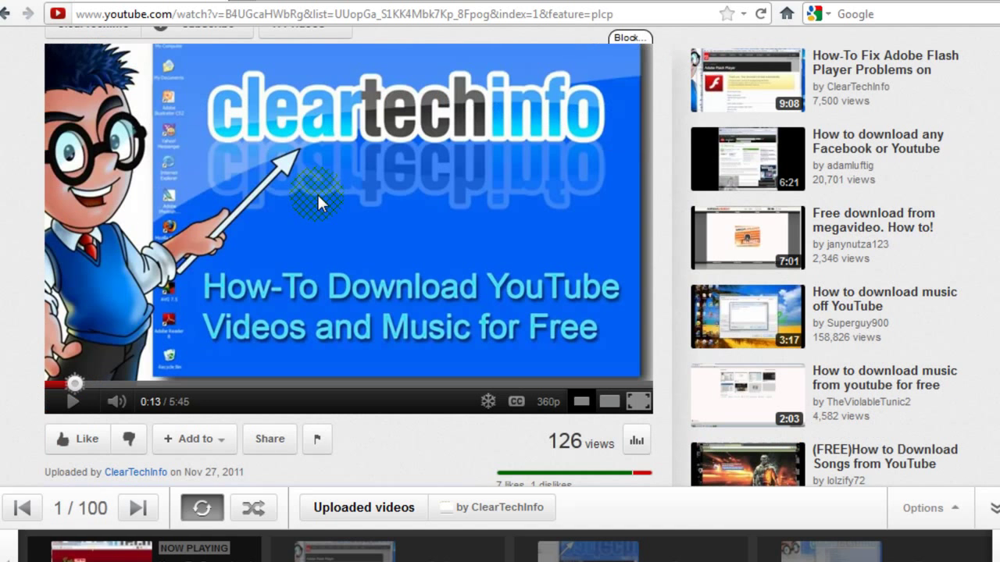
scroll(320, 190, down, 3)
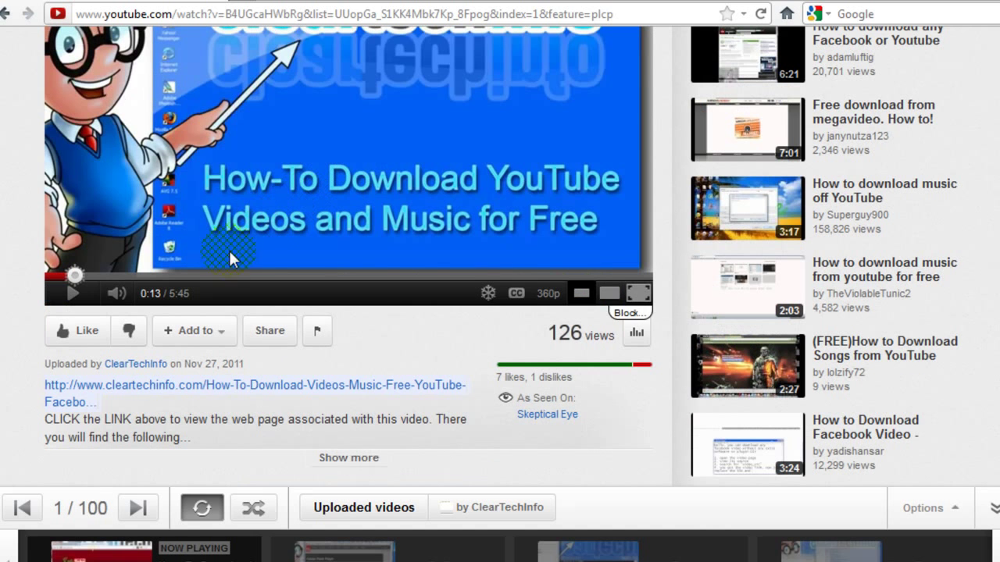
click(341, 390)
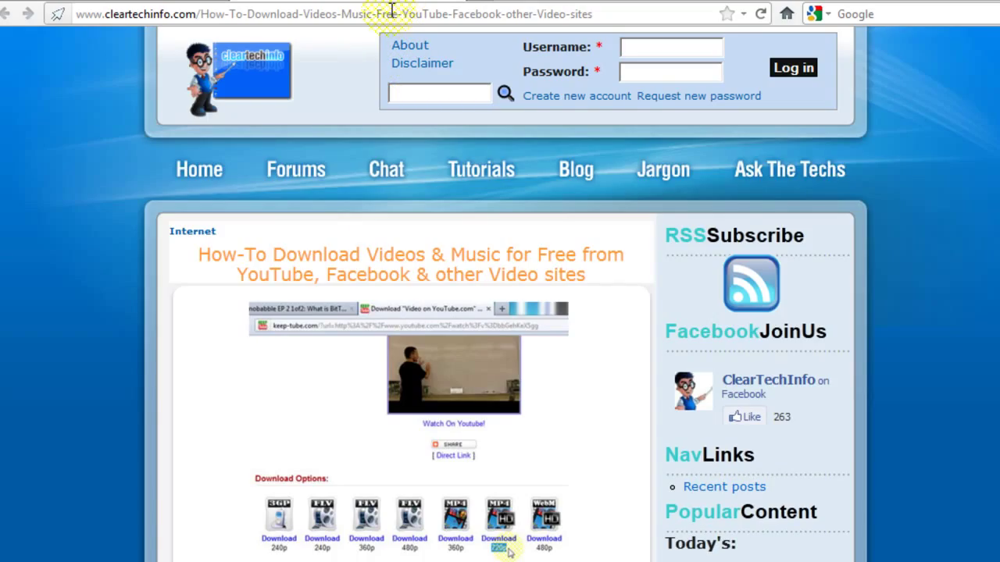
scroll(988, 131, down, 1)
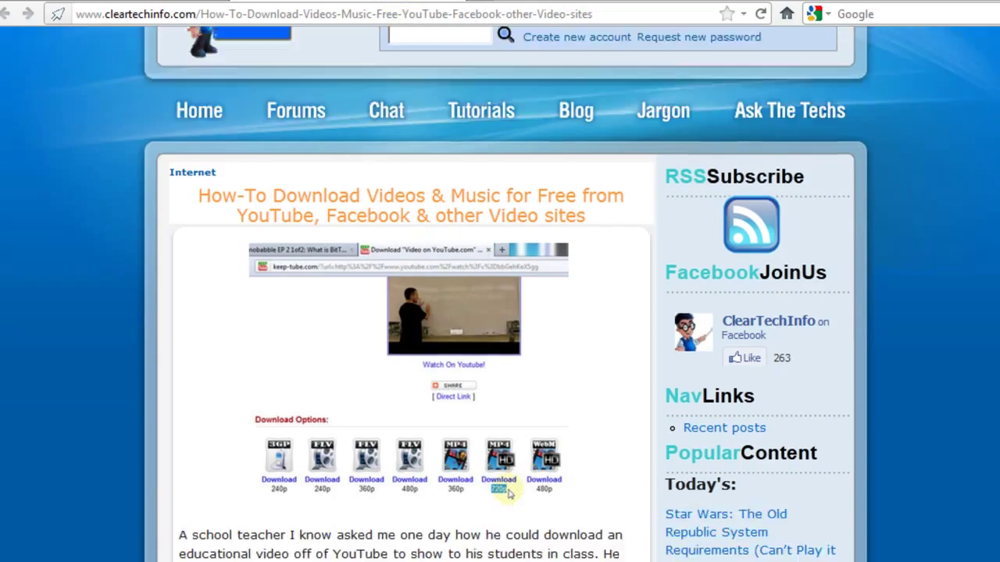
scroll(500, 297, down, 20)
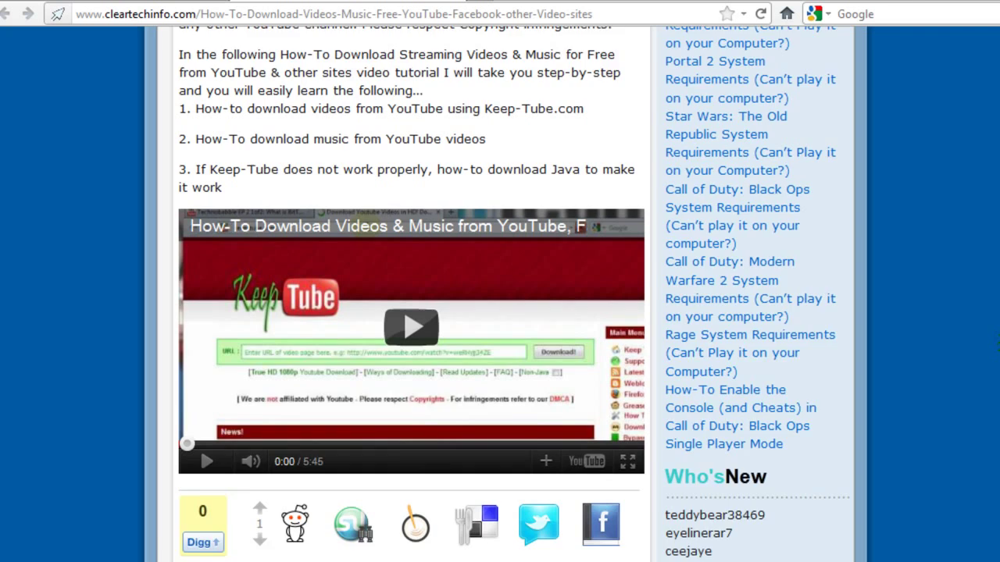
scroll(598, 500, down, 1)
Open the Add new comment form and enter a guest name in Your name.
click(232, 519)
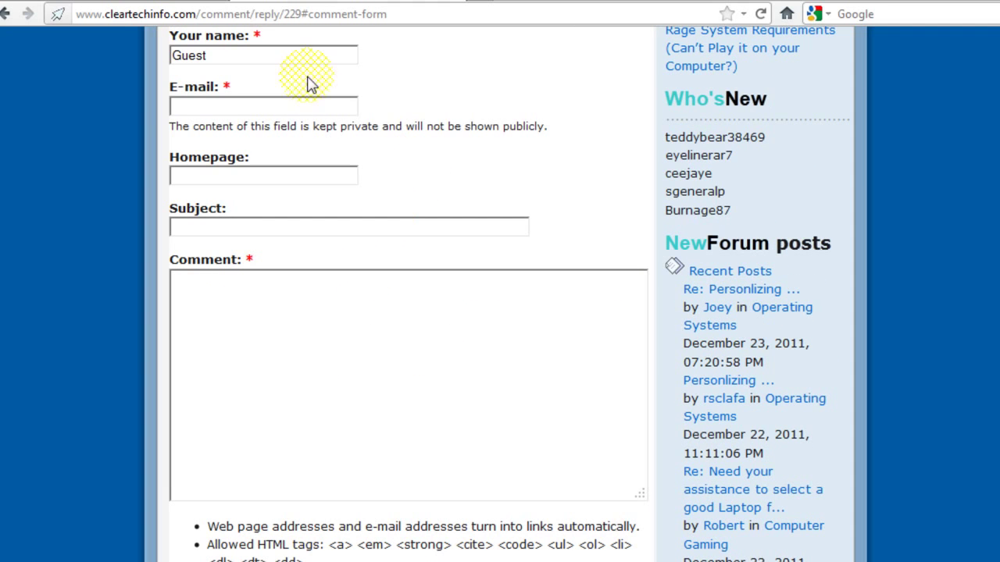
click(301, 54)
text(461)
Move through the E-mail, Subject and Comment fields of the reply form.
click(252, 98)
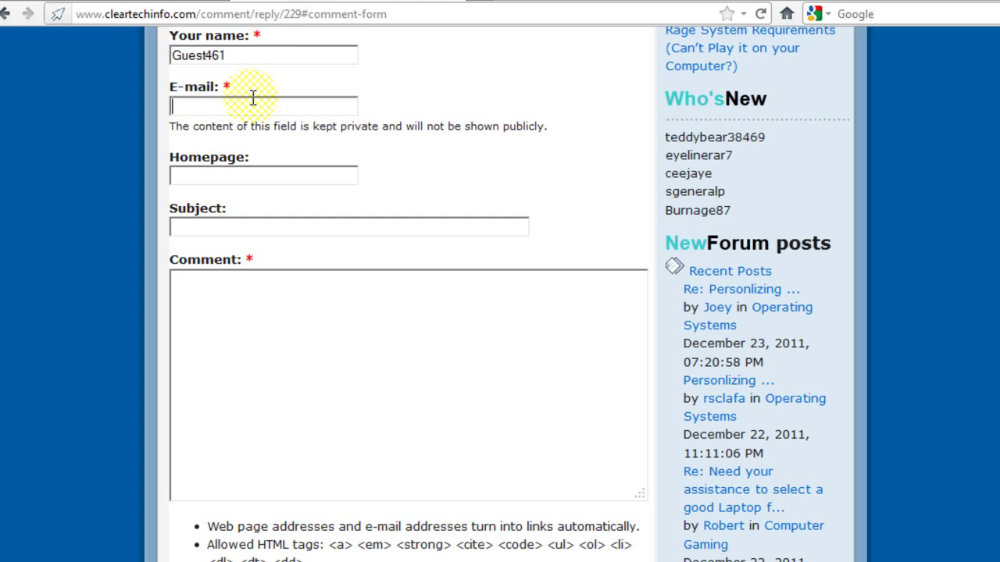
click(221, 220)
click(227, 294)
scroll(279, 326, down, 3)
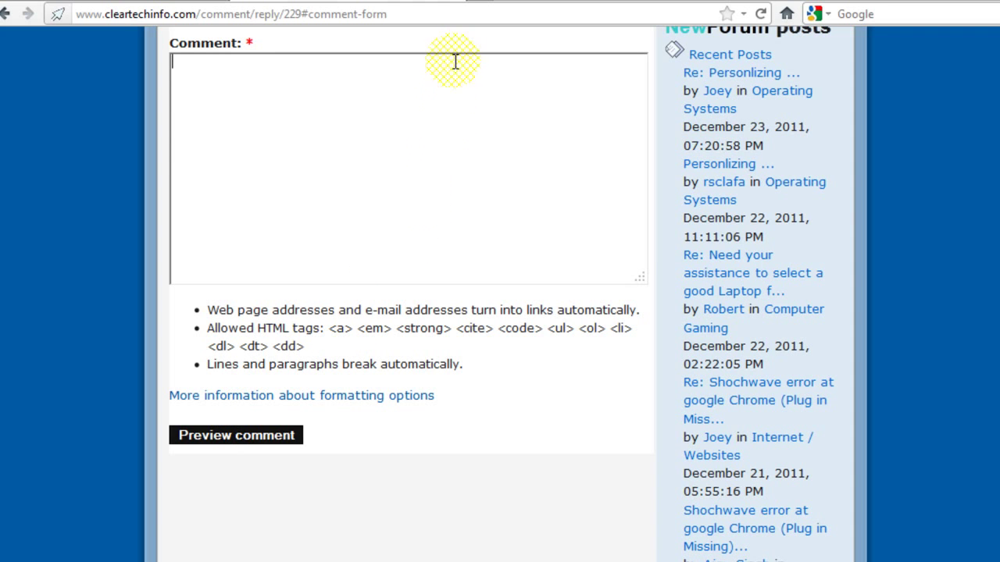
scroll(336, 261, up, 15)
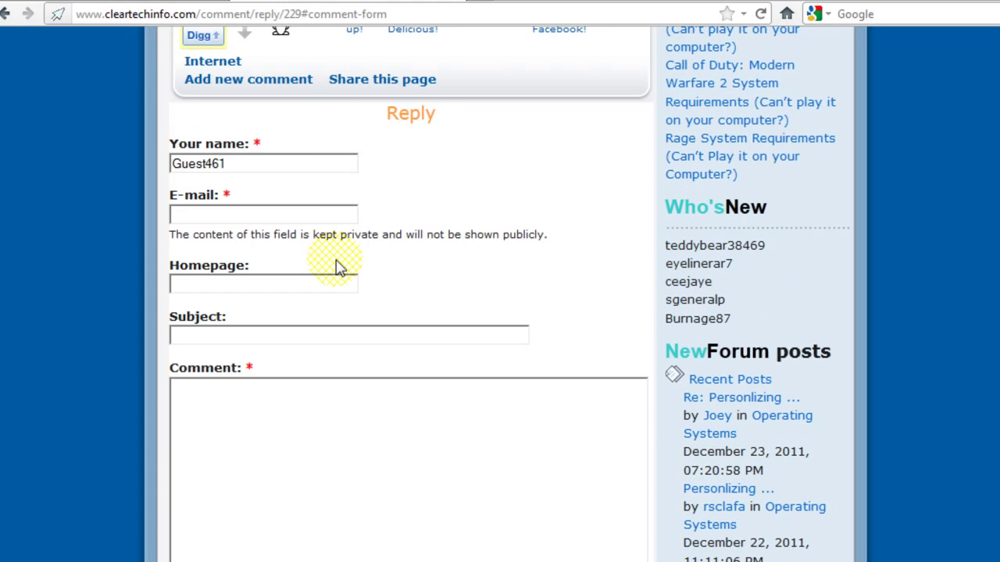
scroll(392, 178, up, 5)
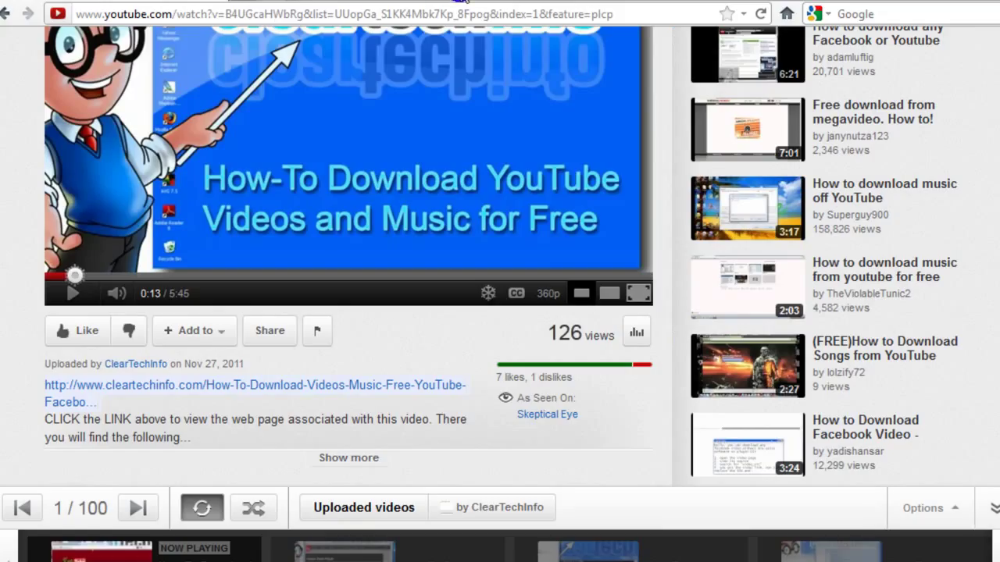